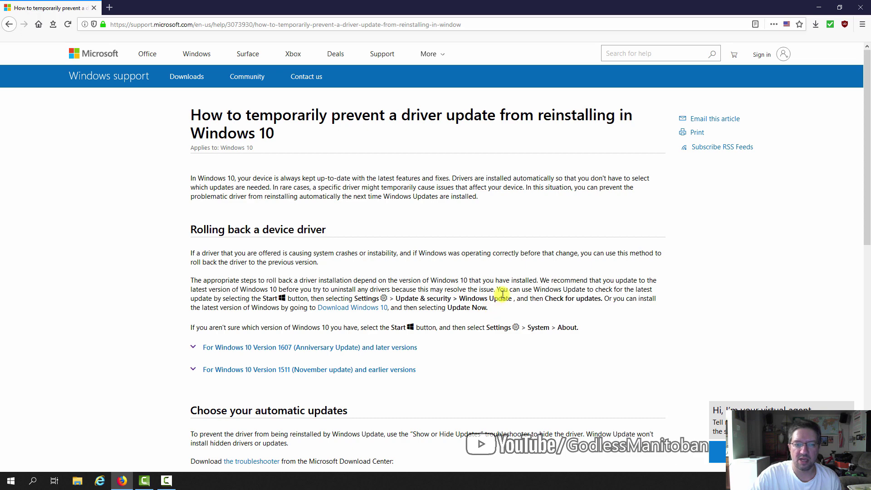
- Scroll the Microsoft support page down to the troubleshooter download section
scroll(501, 294, down, 5)
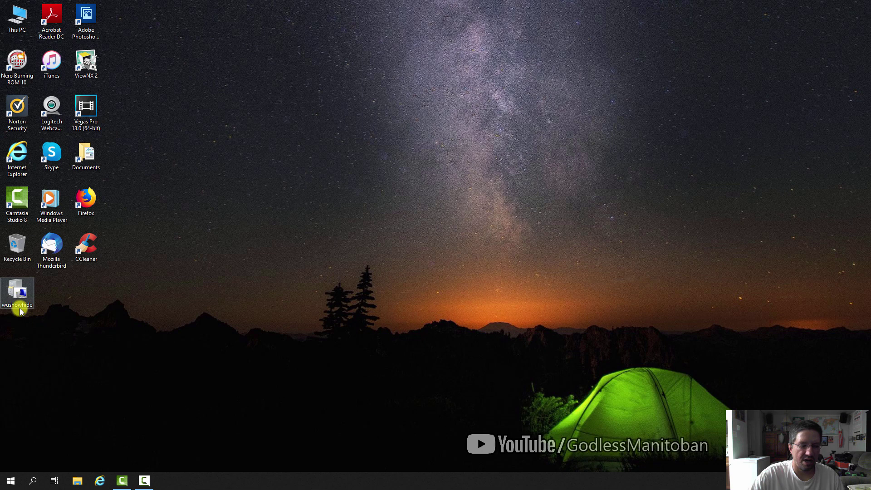
mouse_move(17, 293)
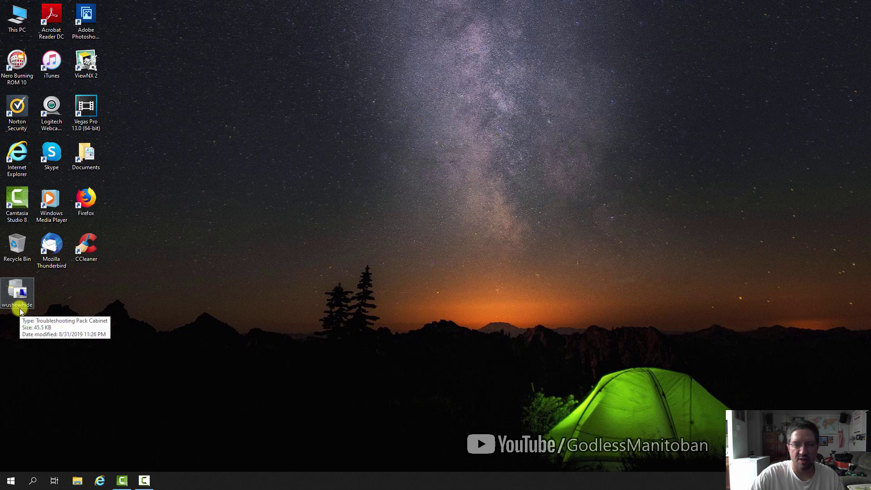
- Open the wushowhide troubleshooter from its desktop icon's context menu
right_click(20, 294)
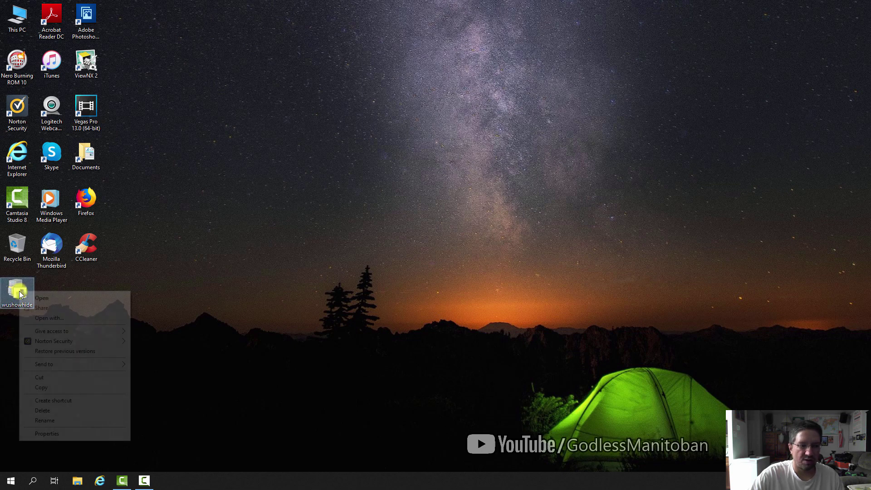
click(28, 297)
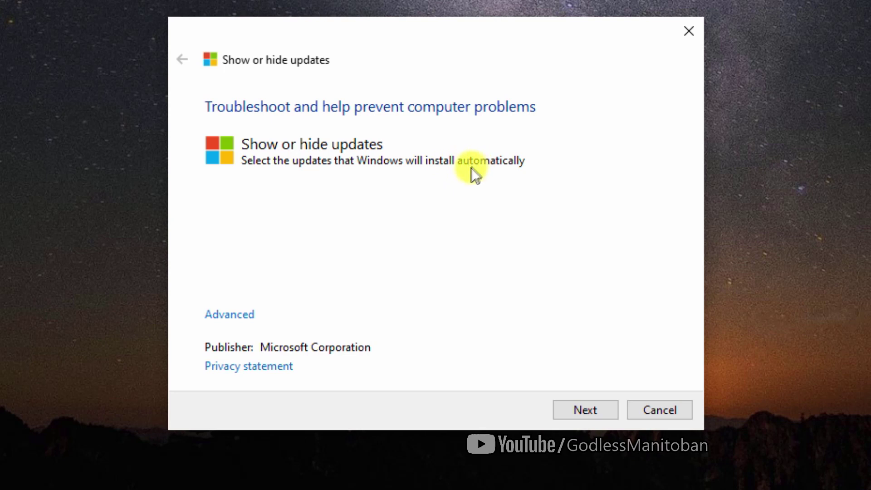
- Disable 'Apply repairs automatically' under Advanced and run update detection
click(240, 315)
click(212, 313)
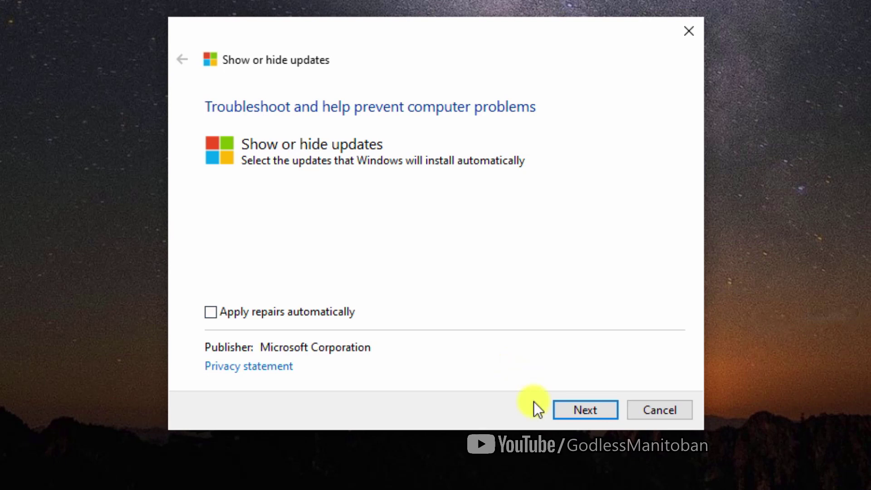
click(583, 406)
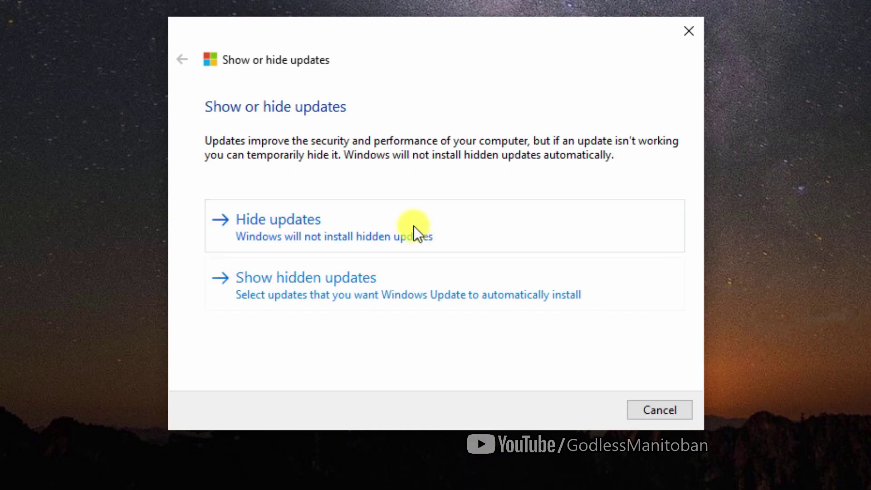
- Choose Hide updates and tick Microsoft Silverlight (KB4481252)
click(413, 226)
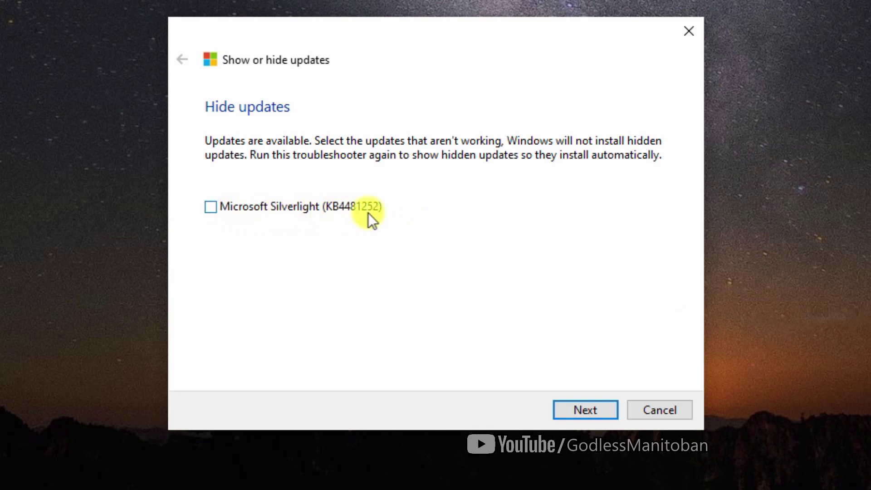
click(212, 209)
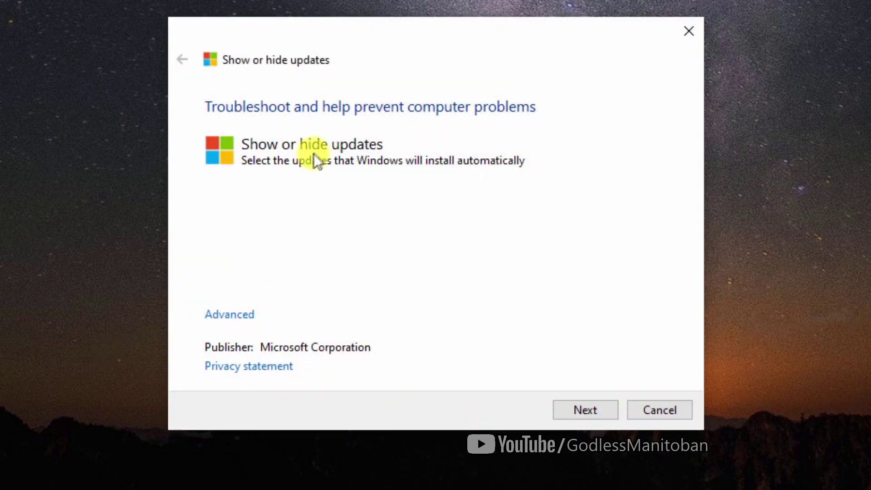
- Rerun detection from Advanced and list hidden updates, showing 2019-08 Cumulative Update KB4512941
click(236, 314)
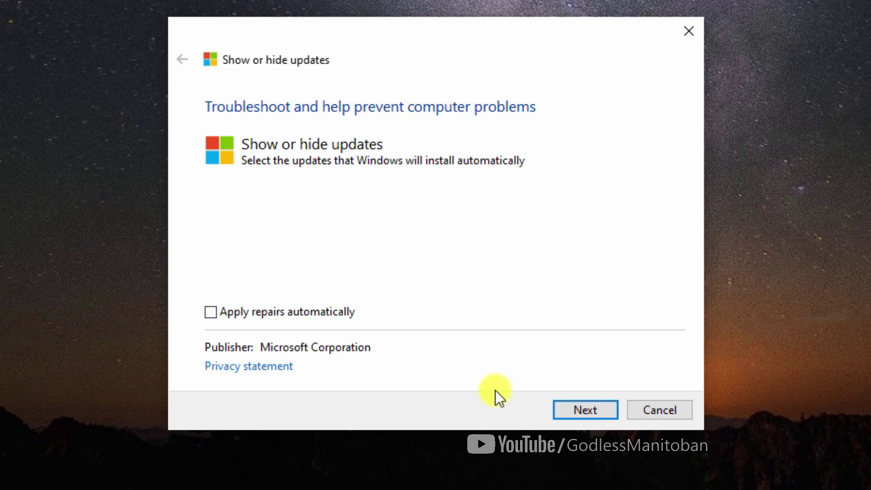
click(594, 410)
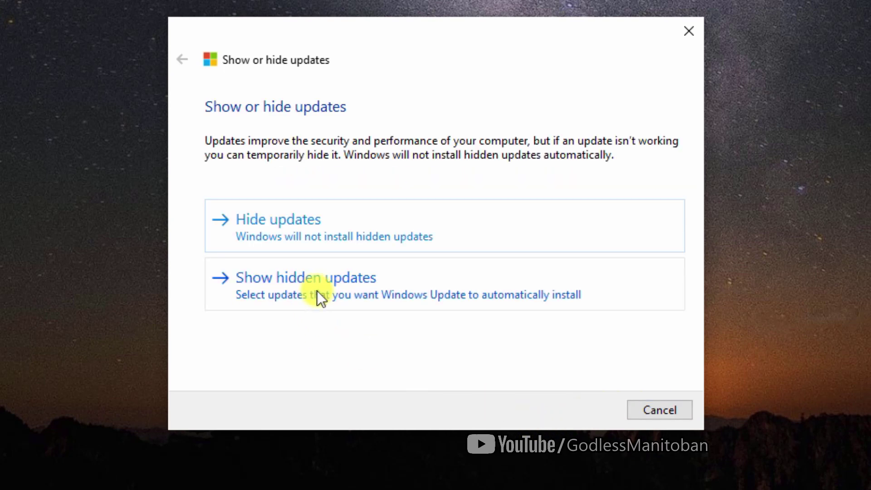
click(318, 289)
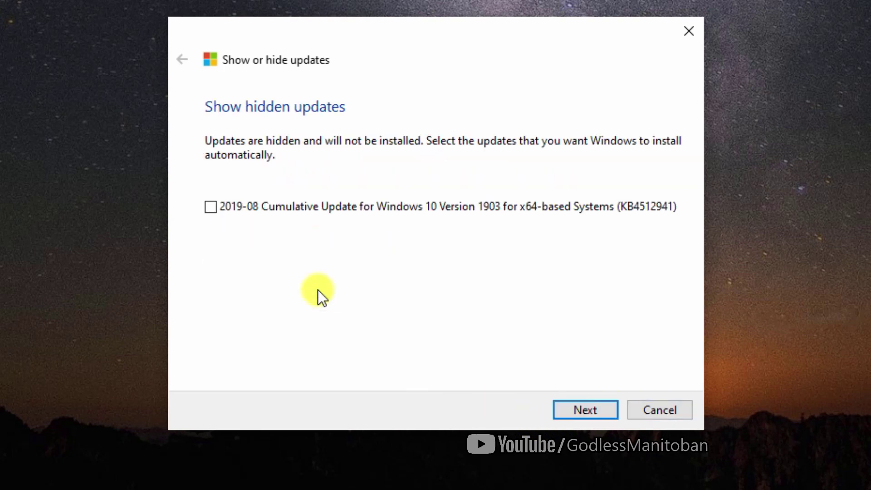